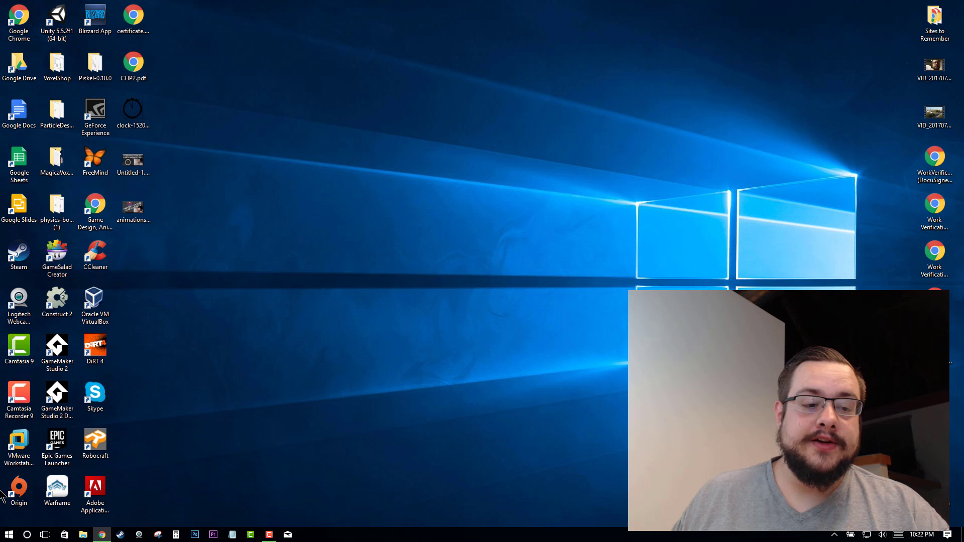
Search the Start menu for msconfig and launch System Configuration.
left_click(9, 535)
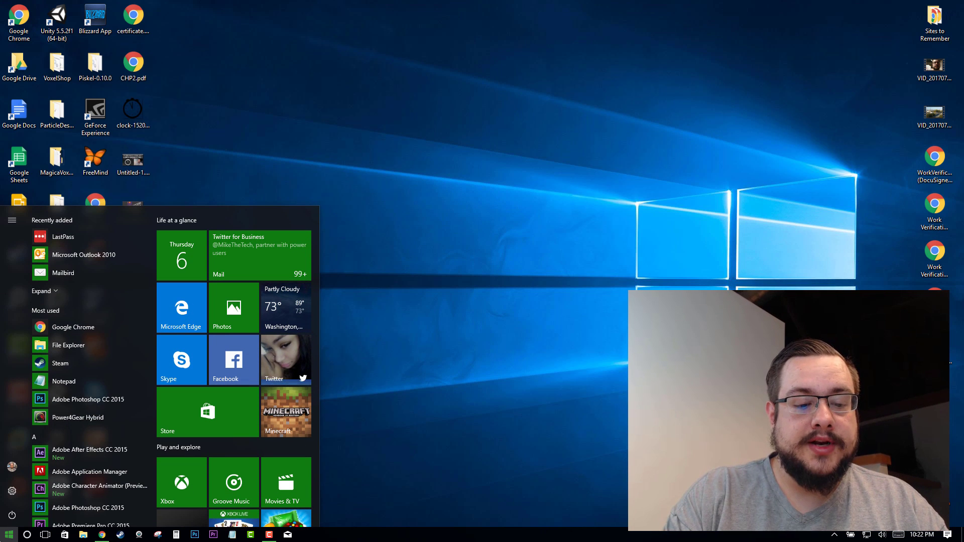
type("msconfig")
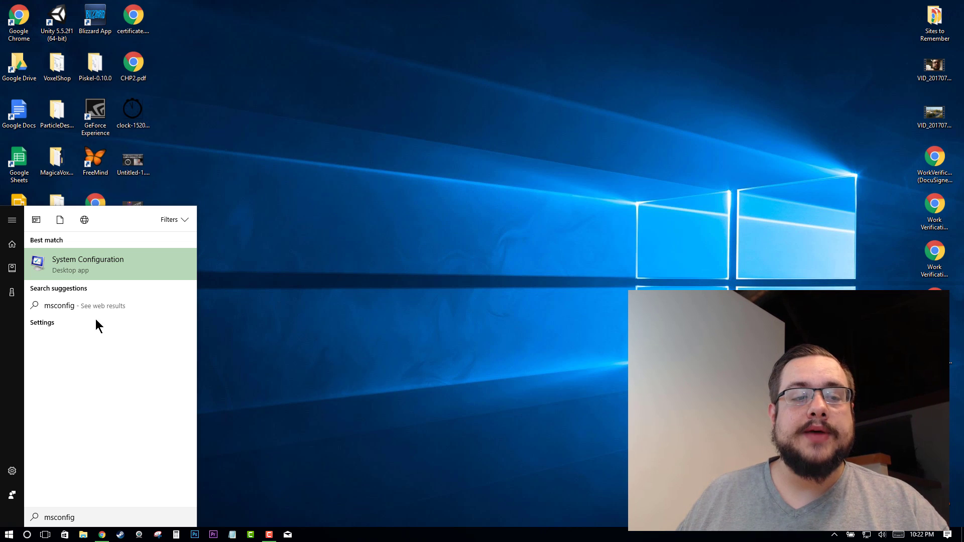
left_click(105, 272)
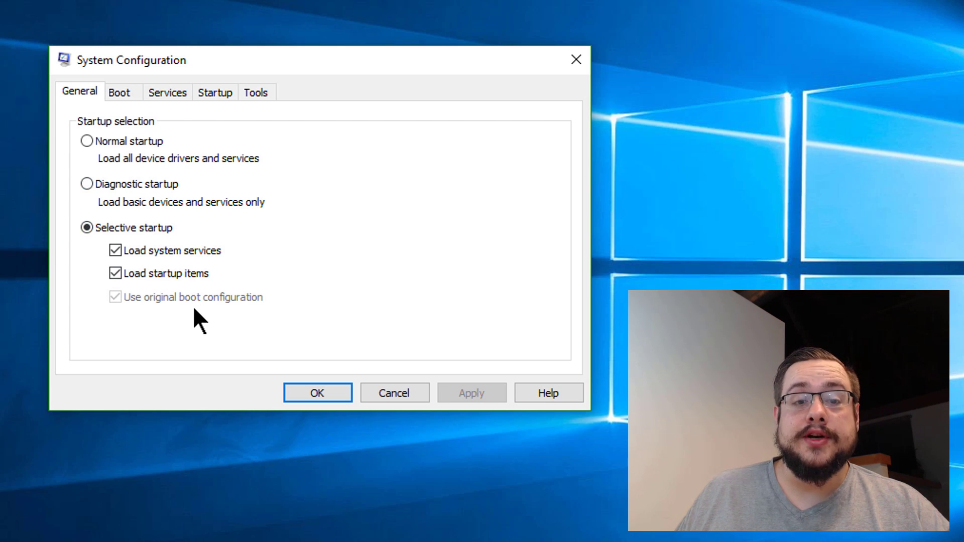
Show the Boot tab, with Windows 10 as default OS and a 30-second timeout.
left_click(120, 92)
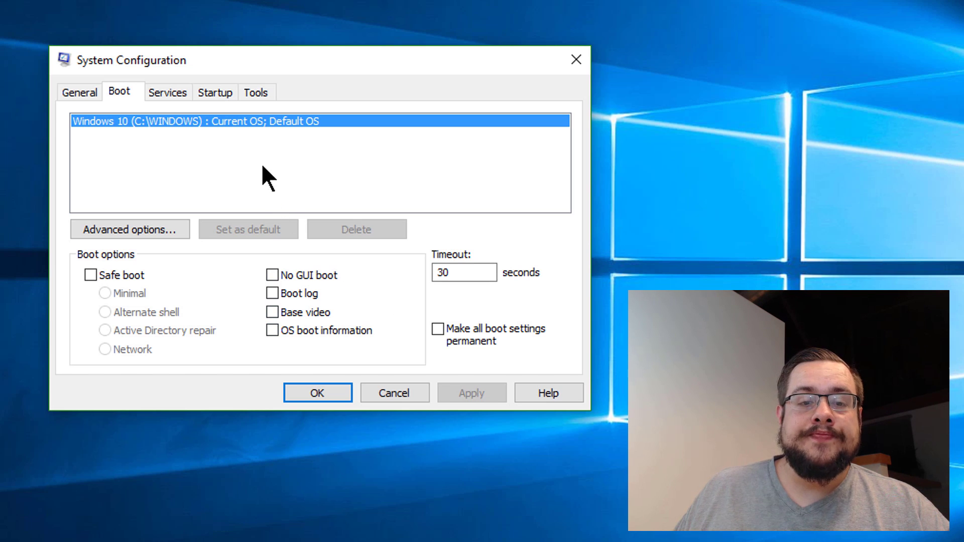
Browse the Services tab and sort it by Status so running services come first.
left_click(169, 86)
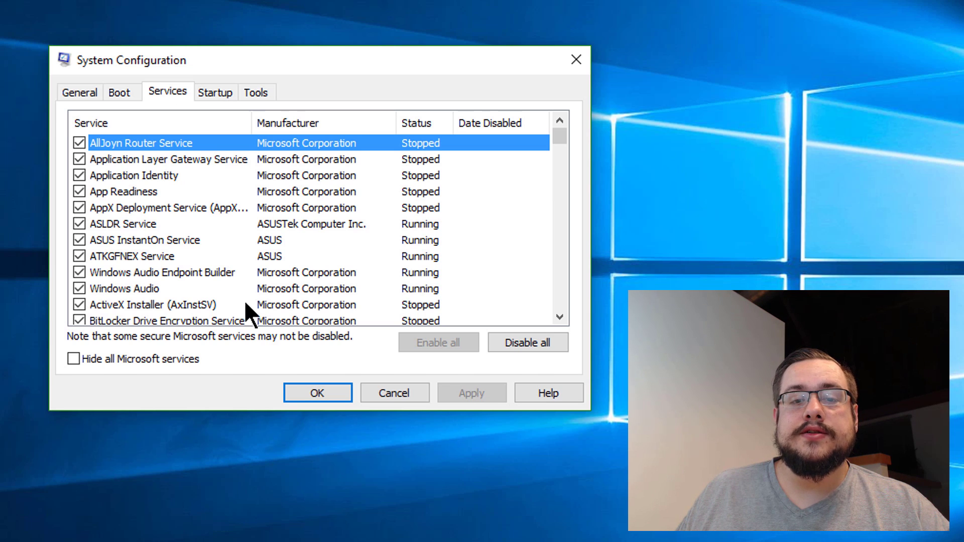
scroll(299, 284, "down", 12)
scroll(299, 280, "up", 12)
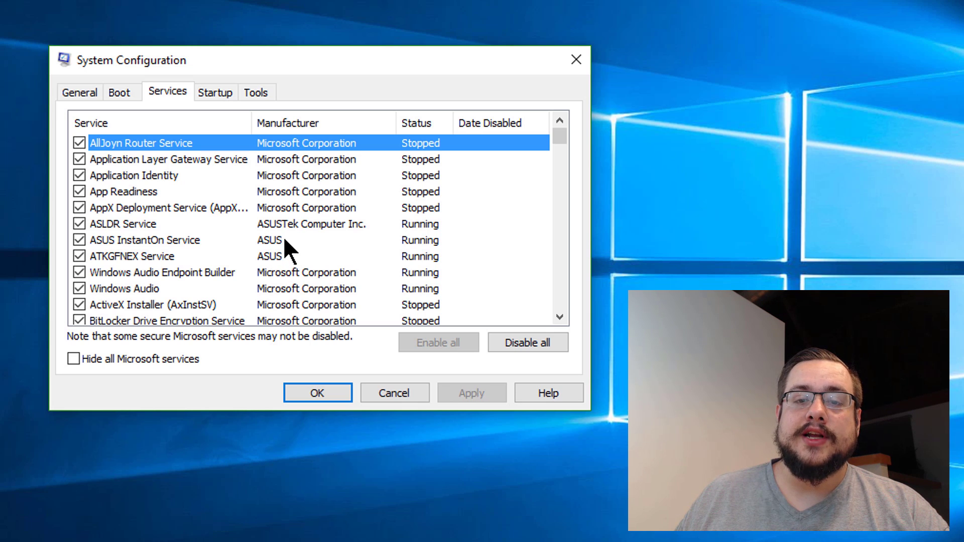
left_click(424, 123)
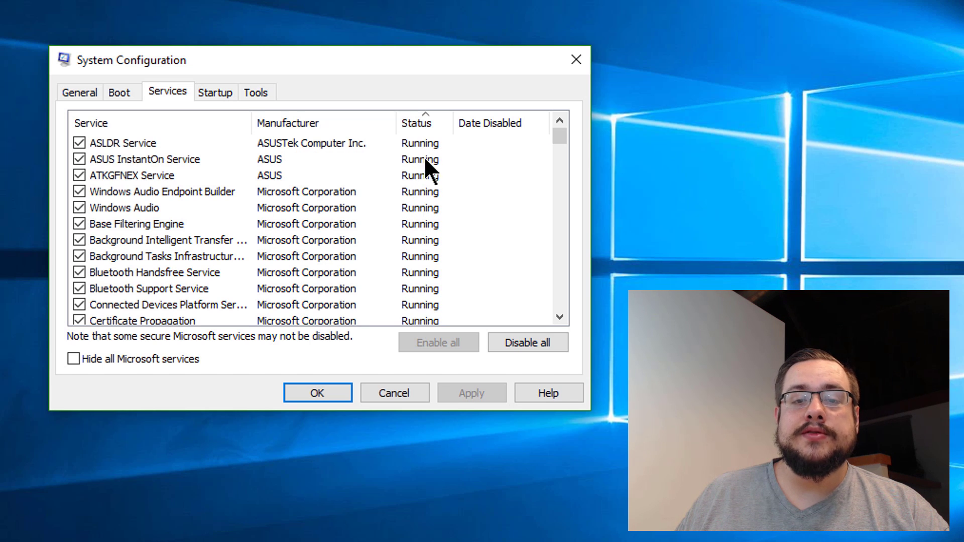
scroll(422, 215, "down", 5)
scroll(423, 241, "up", 5)
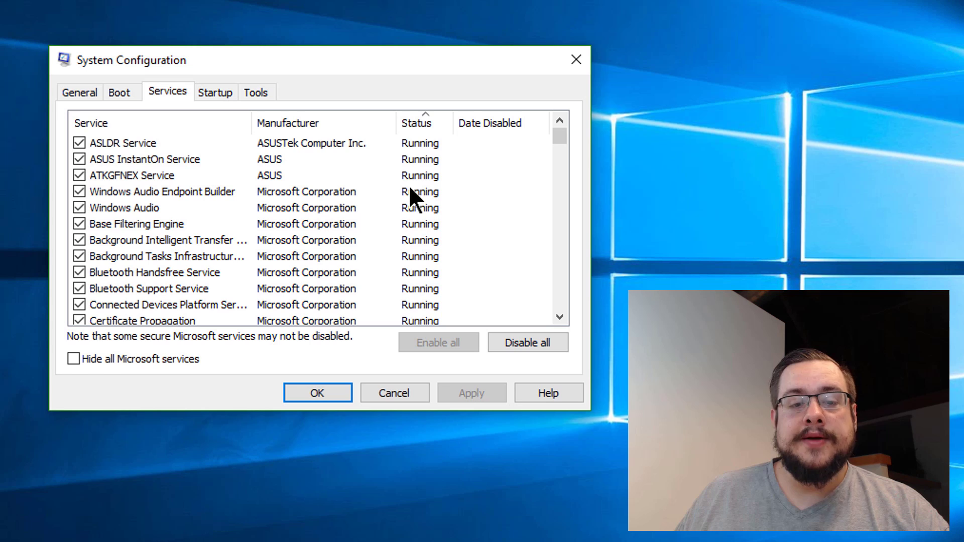
Hide all Microsoft services and select the third-party entries, ending on Google Update Service (gupdate).
left_click(74, 356)
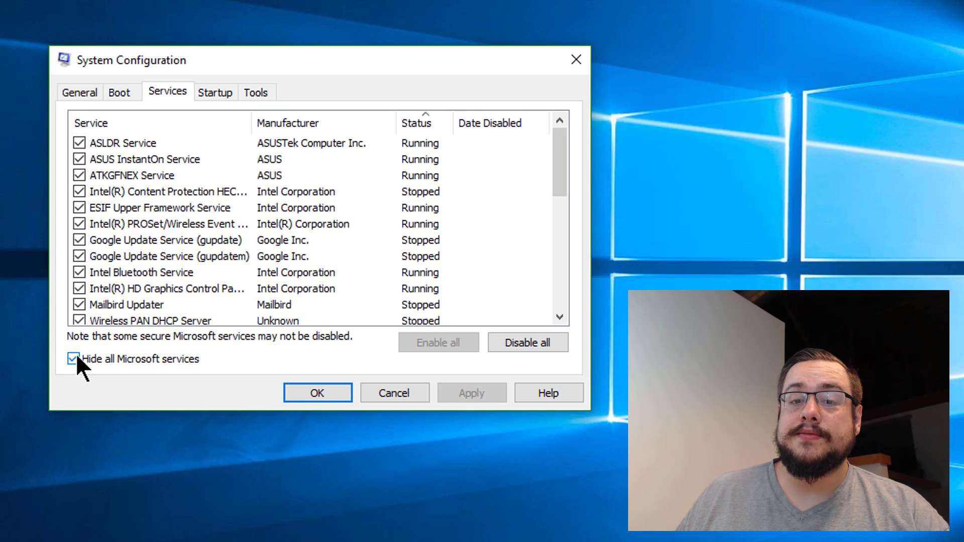
left_click(382, 172)
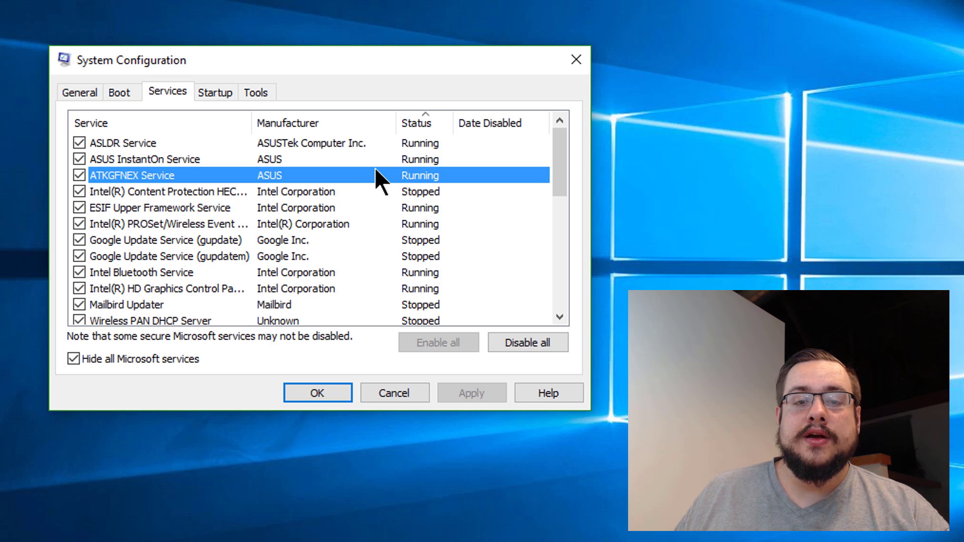
left_click(324, 142)
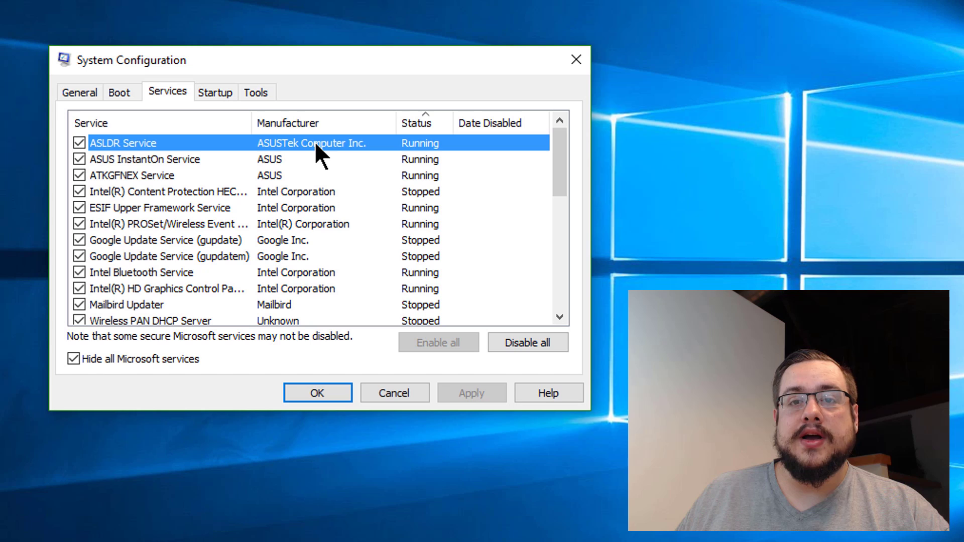
left_click(291, 157)
left_click(273, 191)
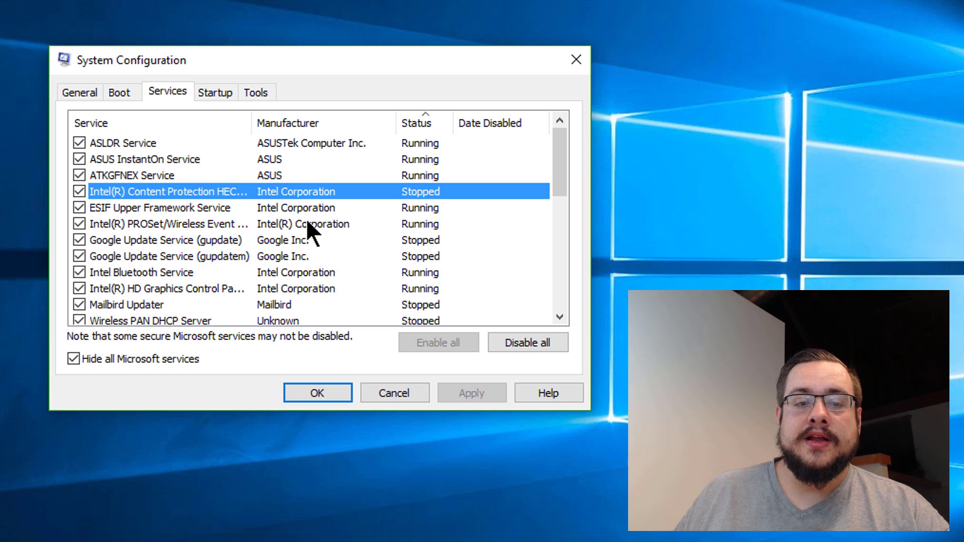
left_click(318, 208)
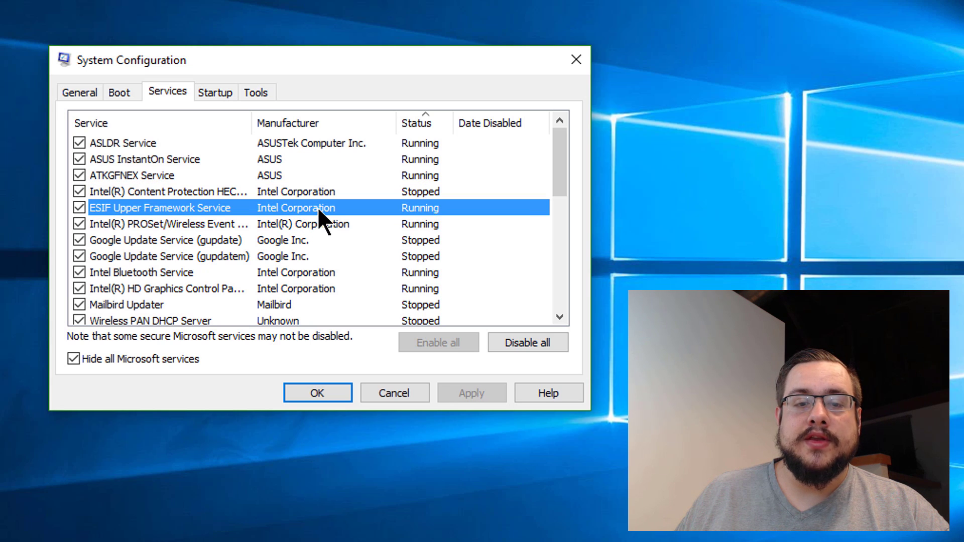
left_click(291, 239)
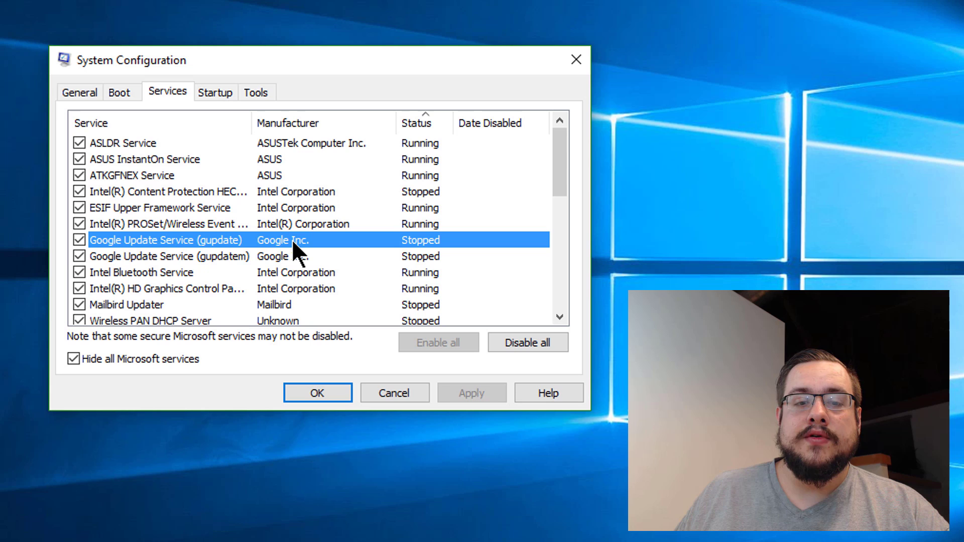
Toggle the gupdate checkbox off and on twice, leaving it enabled.
left_click(79, 240)
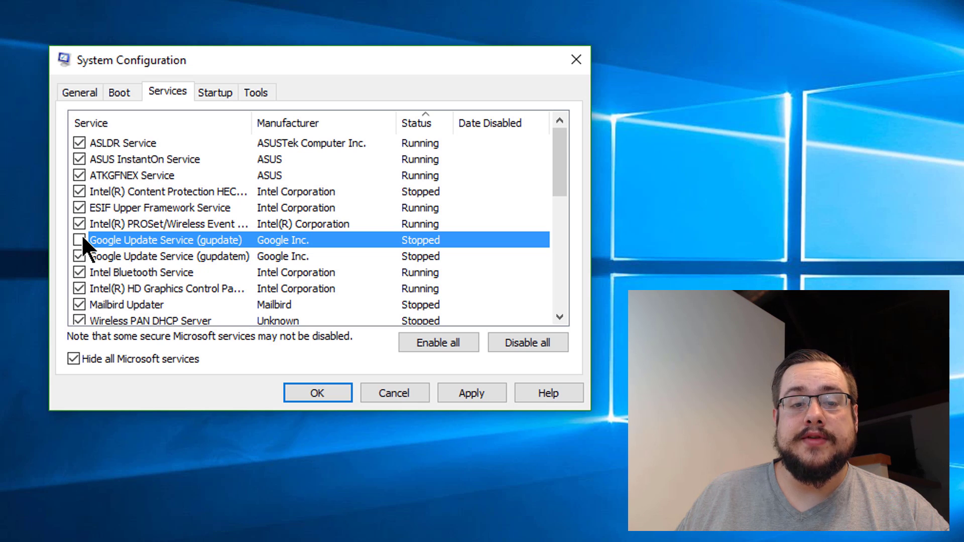
left_click(79, 239)
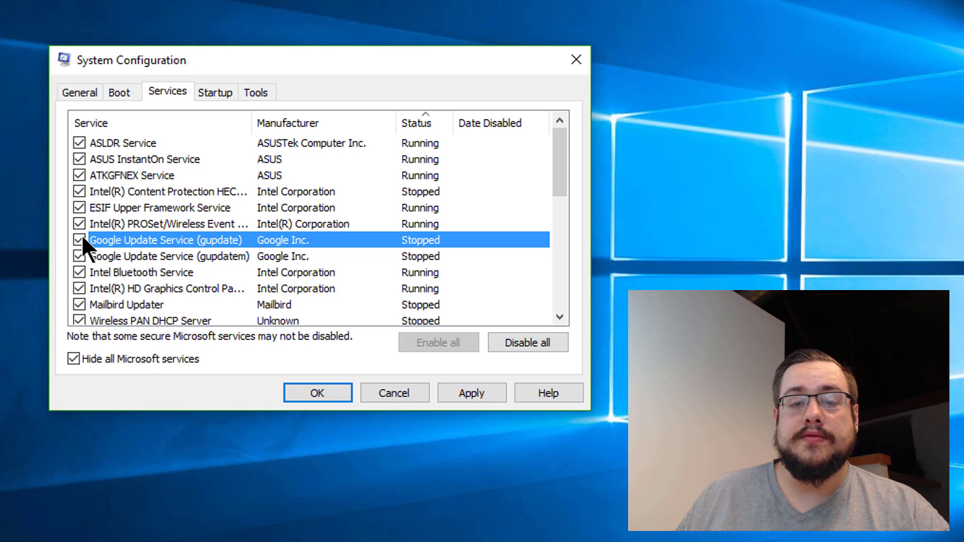
left_click(81, 239)
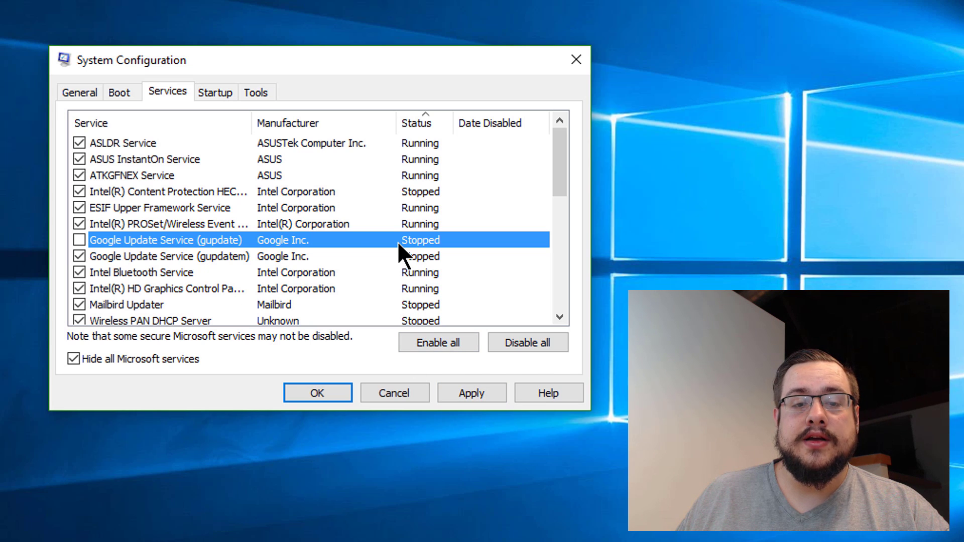
left_click(80, 239)
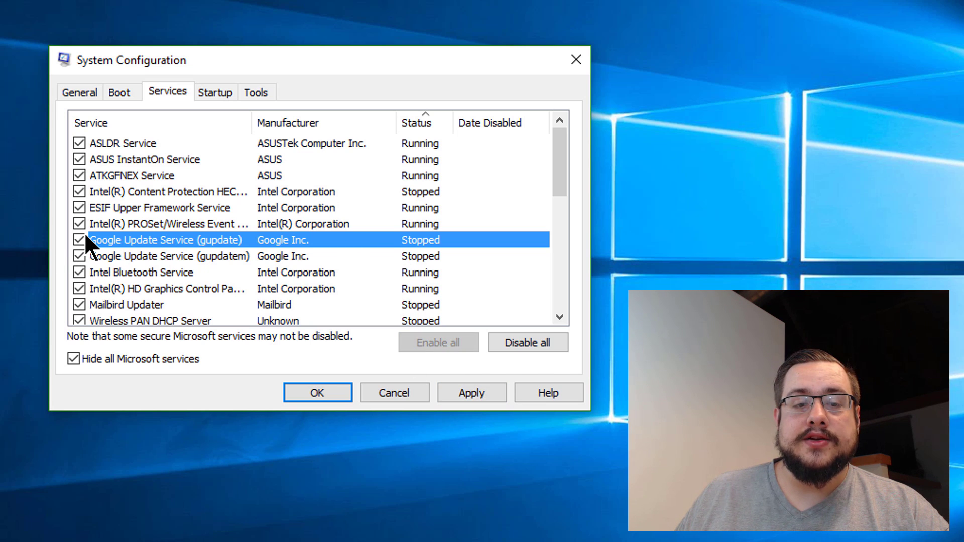
Scroll the services list and uncheck the Mailbird Updater service.
scroll(171, 285, "down", 5)
scroll(168, 285, "up", 5)
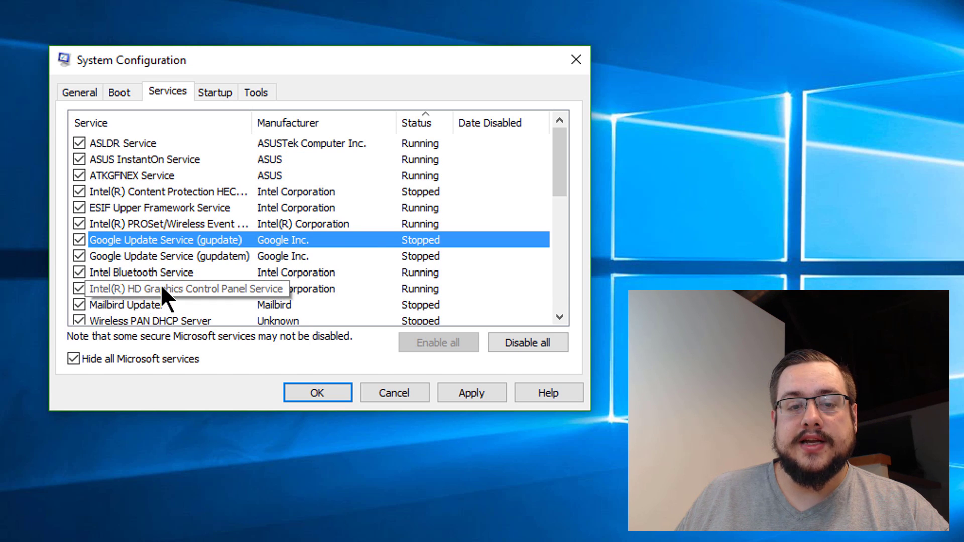
scroll(162, 288, "down", 5)
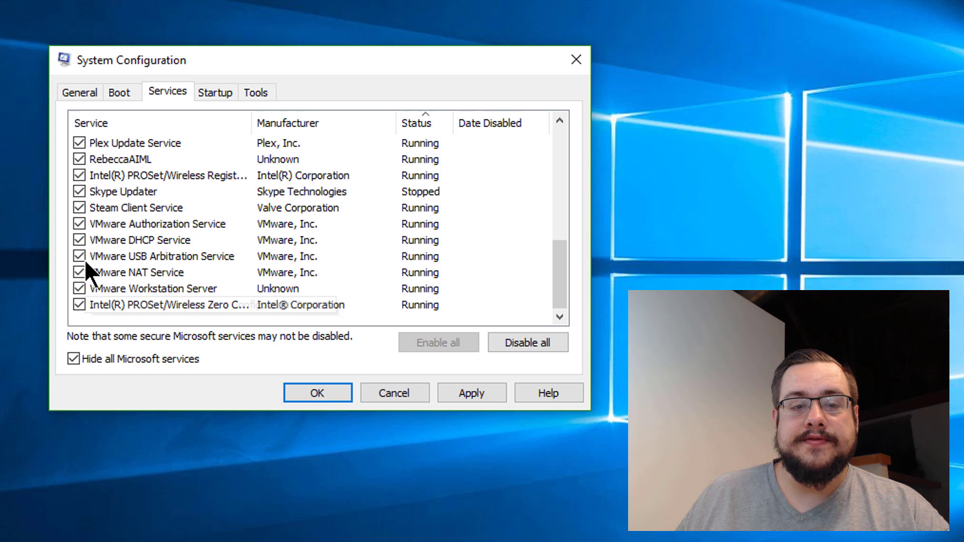
scroll(98, 186, "up", 1)
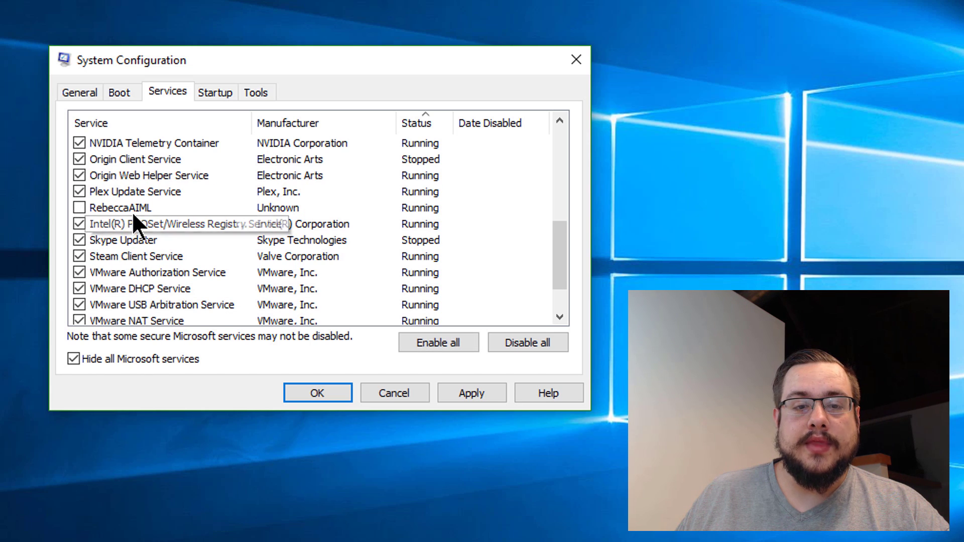
scroll(133, 215, "up", 1)
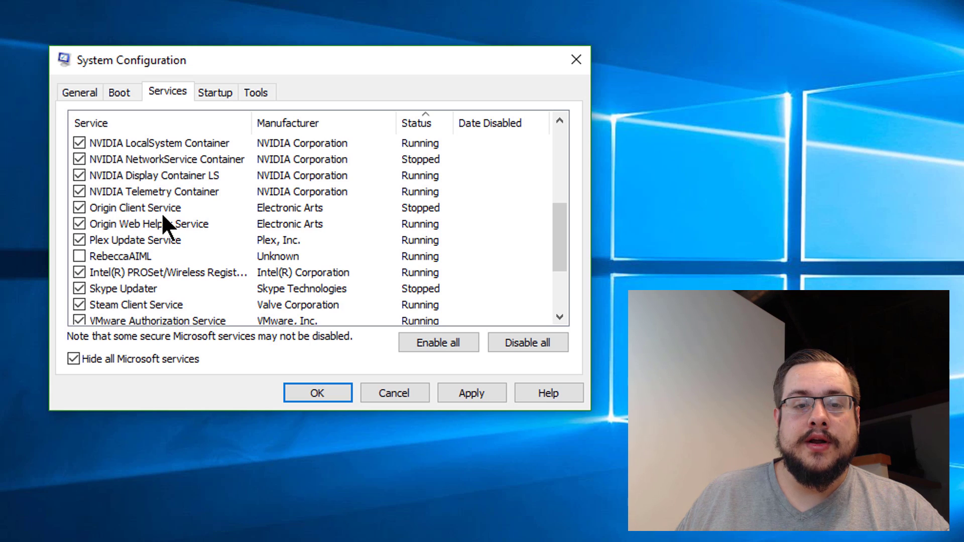
scroll(130, 233, "up", 1)
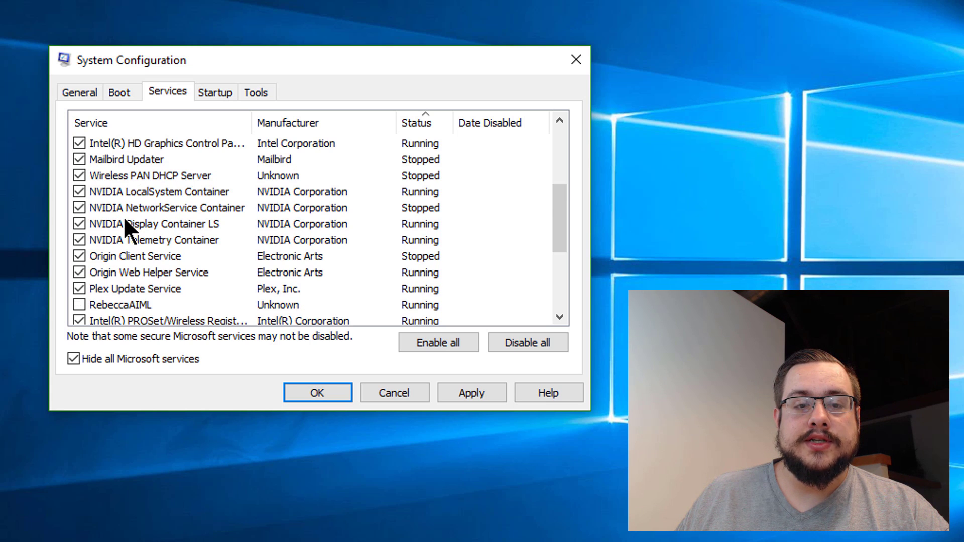
left_click(79, 159)
Apply the service changes and switch to the Startup tab.
scroll(162, 192, "up", 2)
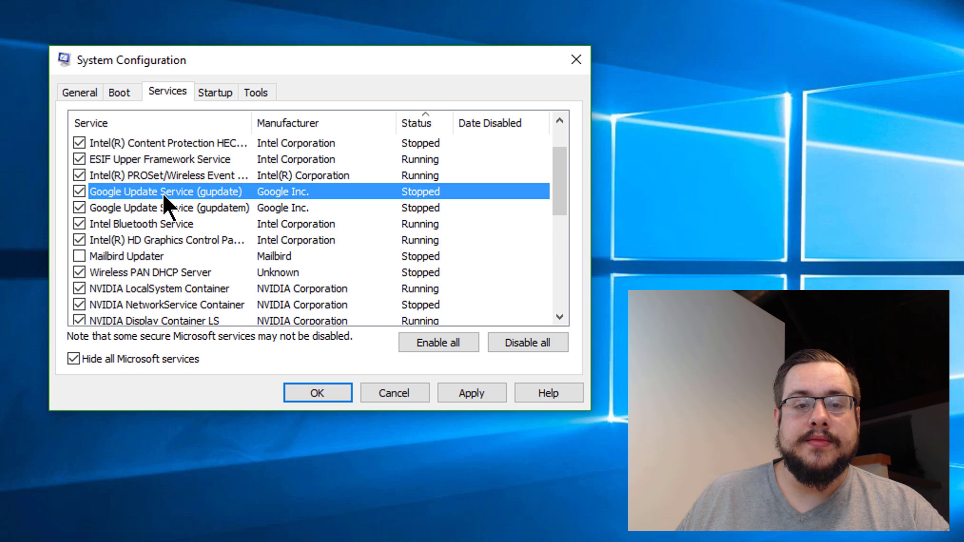
scroll(162, 194, "up", 1)
left_click(493, 389)
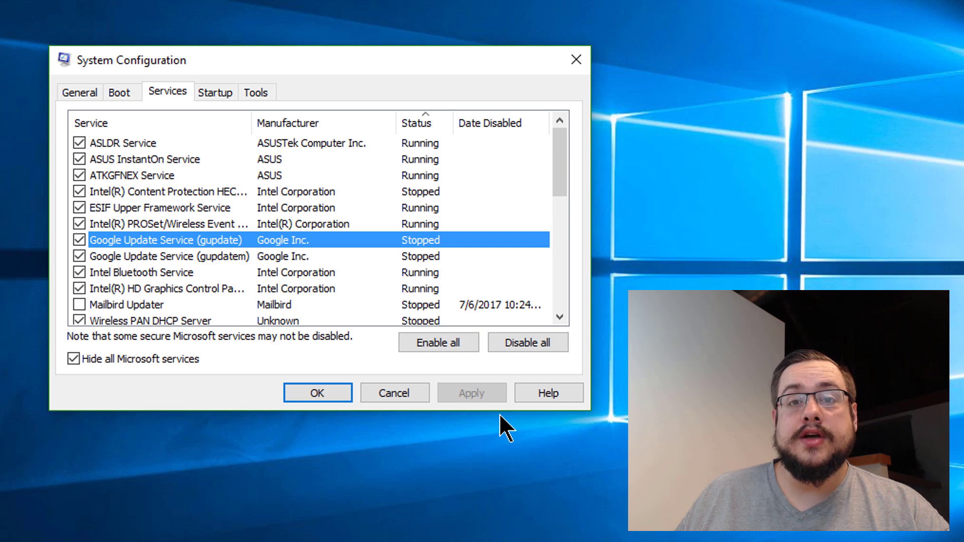
left_click(209, 95)
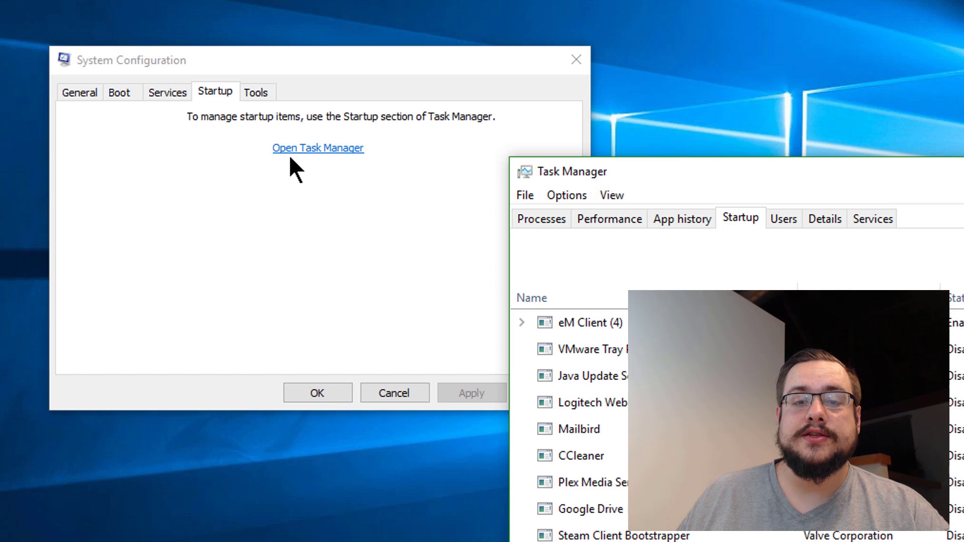
Move Task Manager fully into view and select the VMware Tray Process startup entry.
left_click_drag(627, 170, 595, 13)
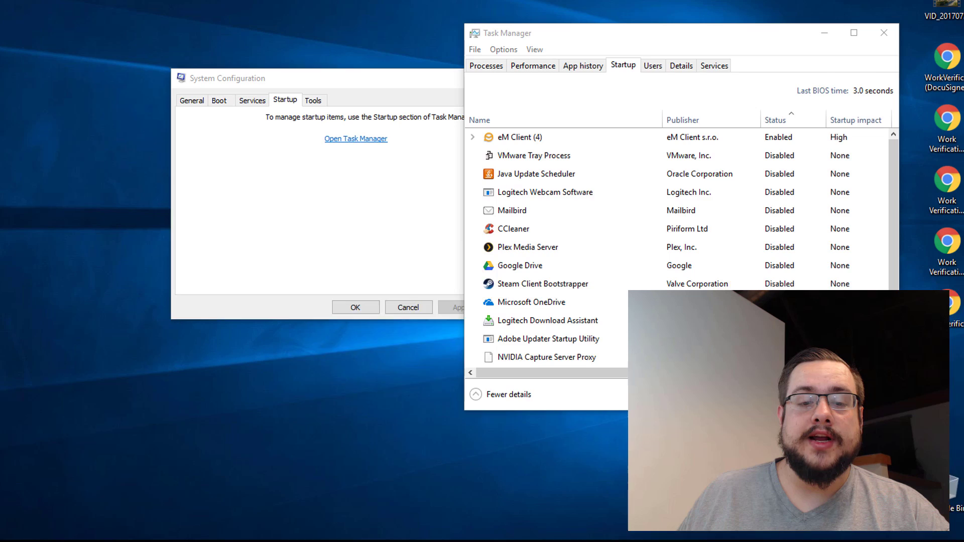
right_click(305, 533)
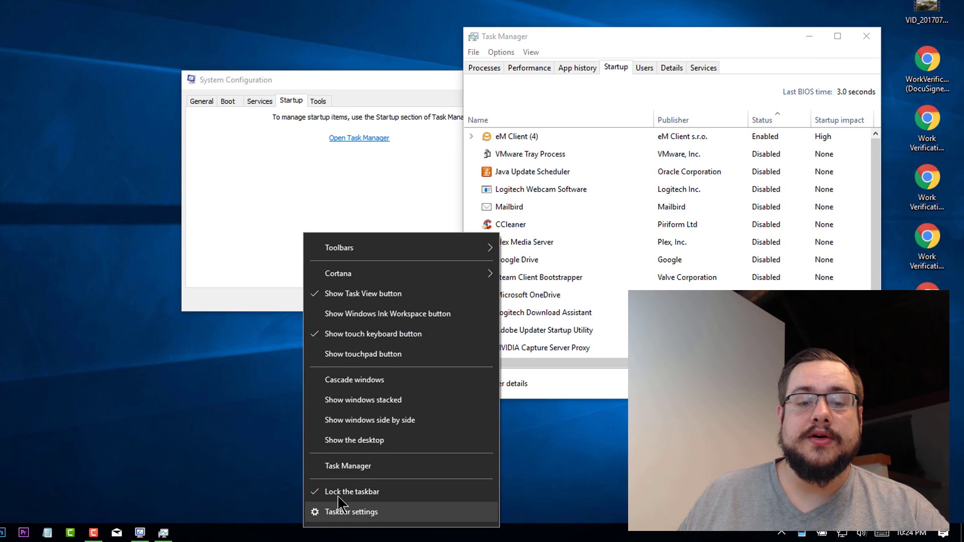
left_click(641, 37)
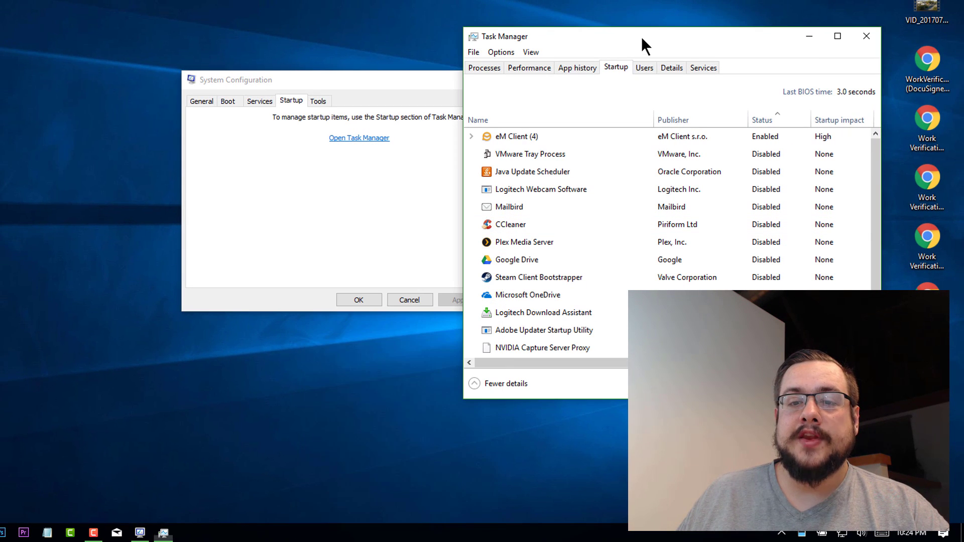
left_click(681, 150)
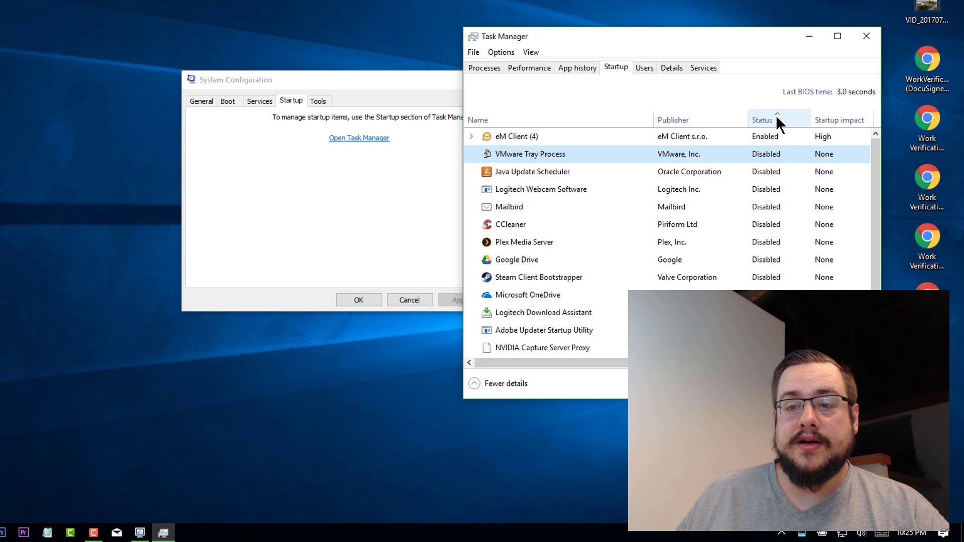
scroll(776, 115, "down", 1)
scroll(776, 116, "up", 1)
left_click(769, 138)
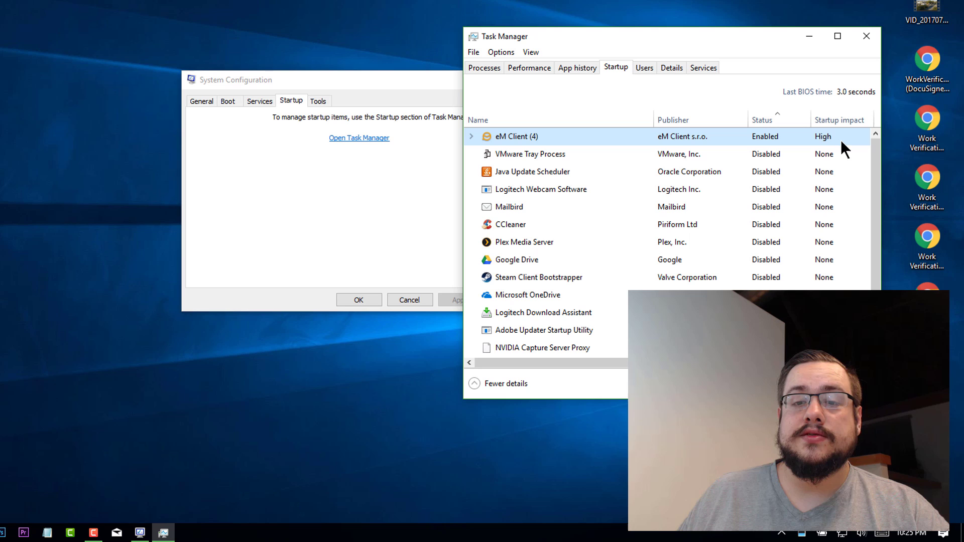
left_click(547, 258)
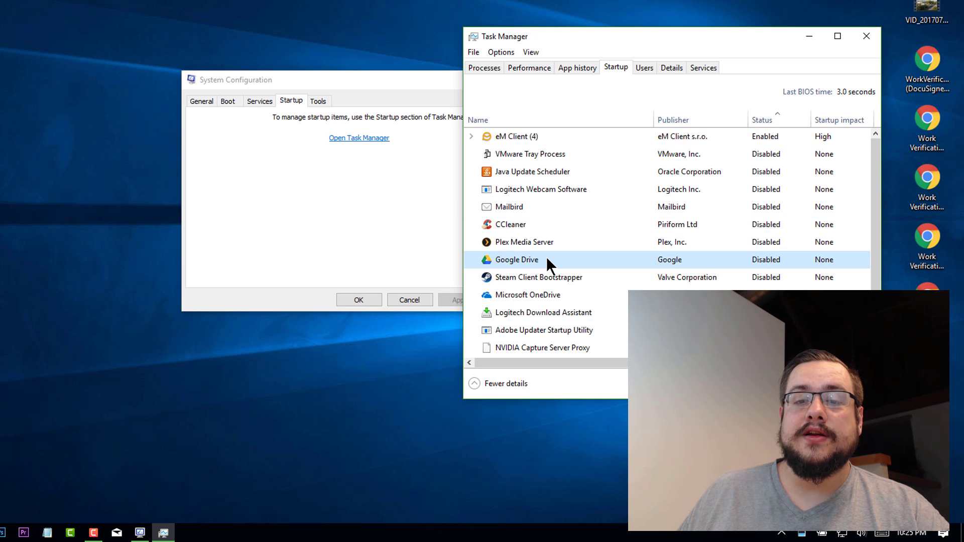
right_click(546, 257)
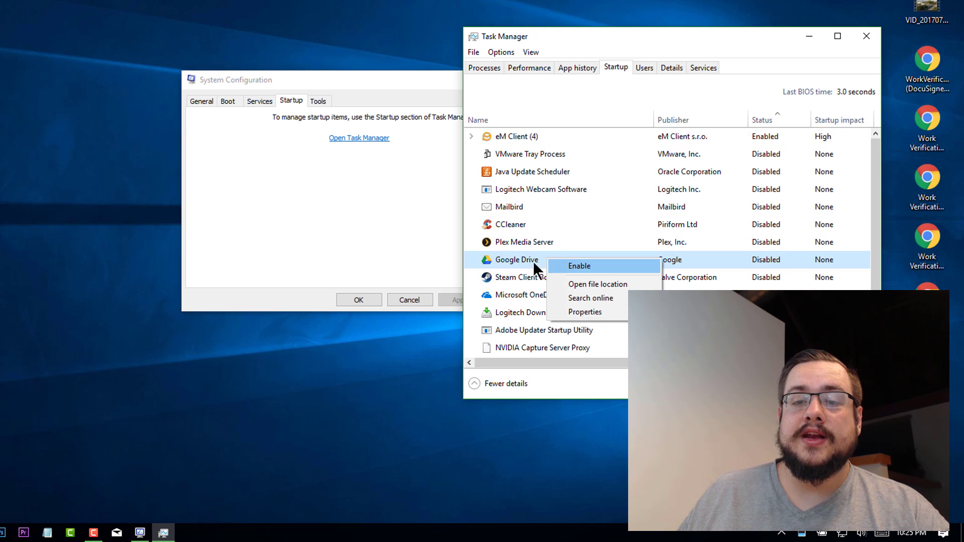
left_click(523, 261)
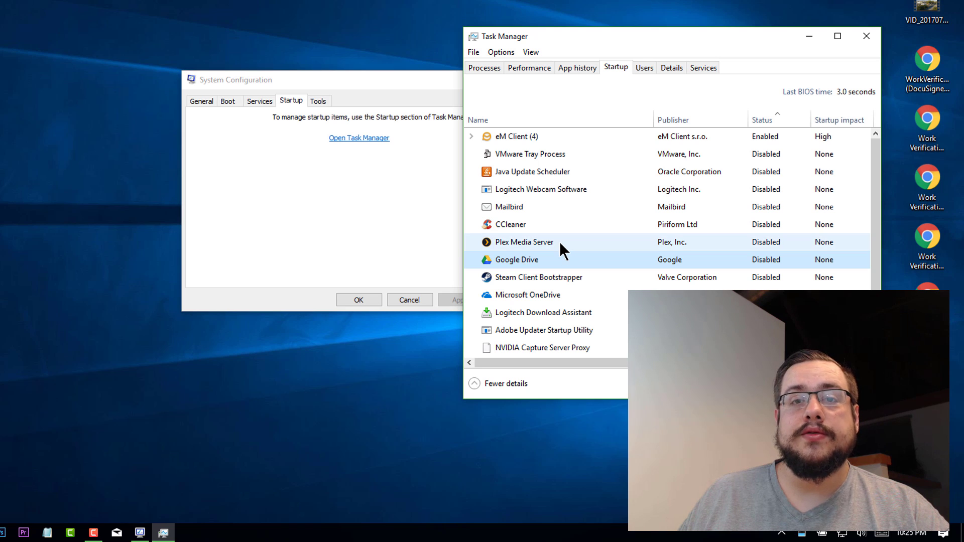
left_click(551, 276)
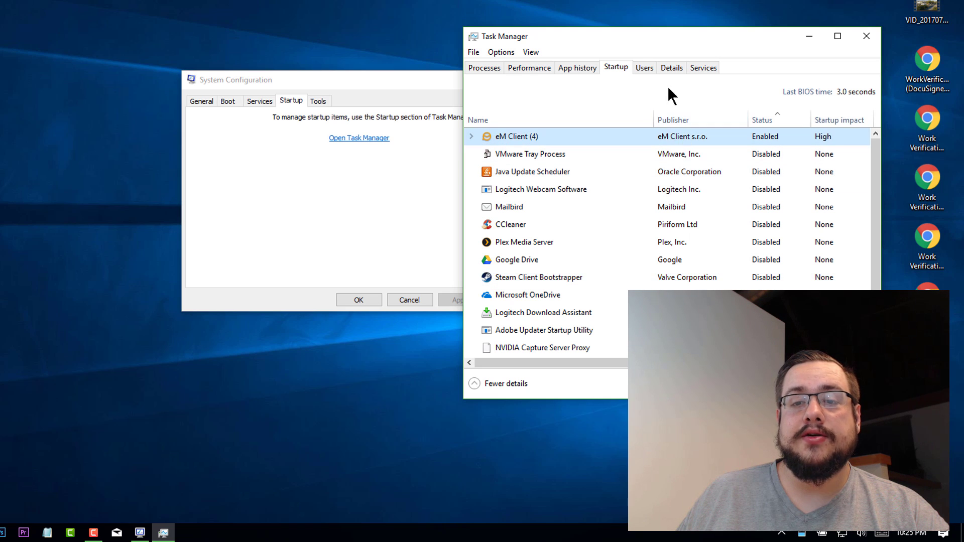
left_click(643, 67)
left_click(621, 66)
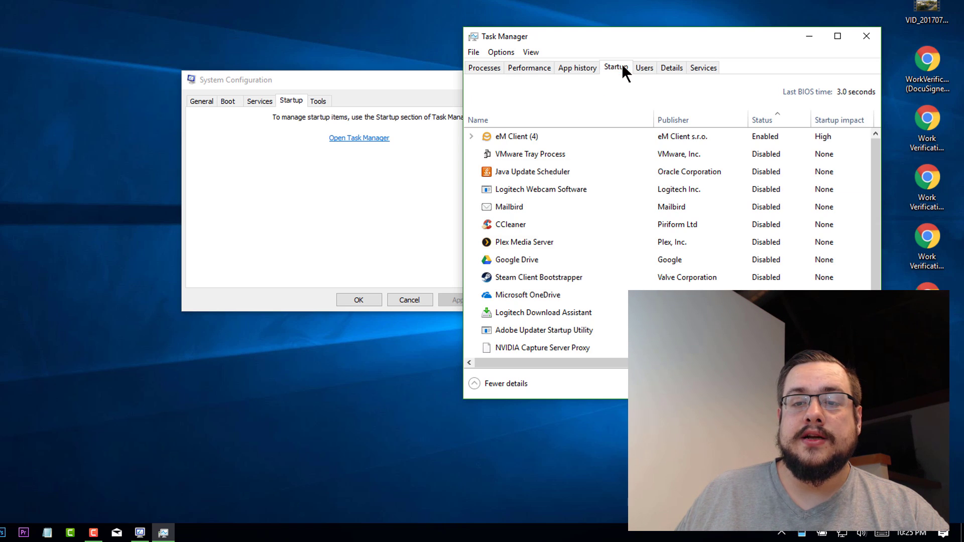
Close Task Manager and pick System Information from the Tools tab list.
left_click(867, 35)
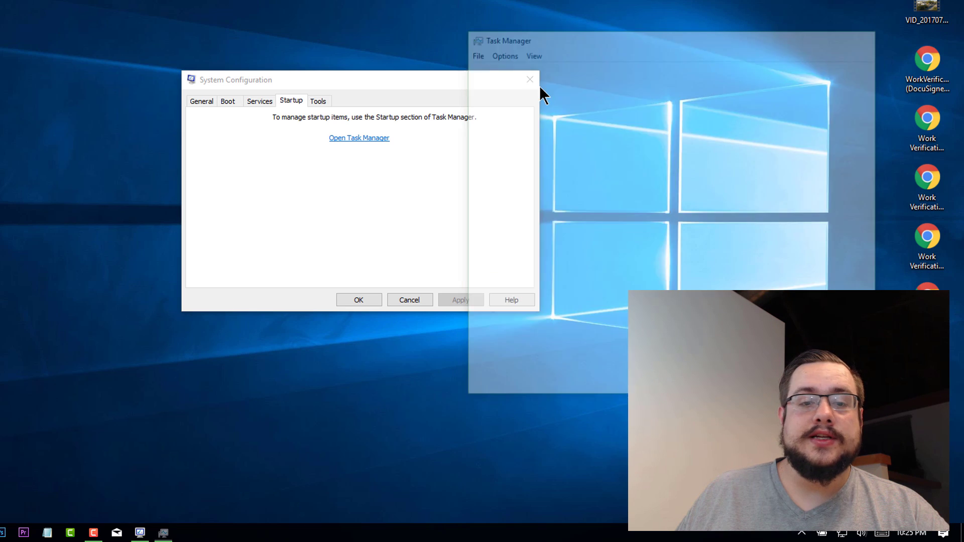
left_click(317, 100)
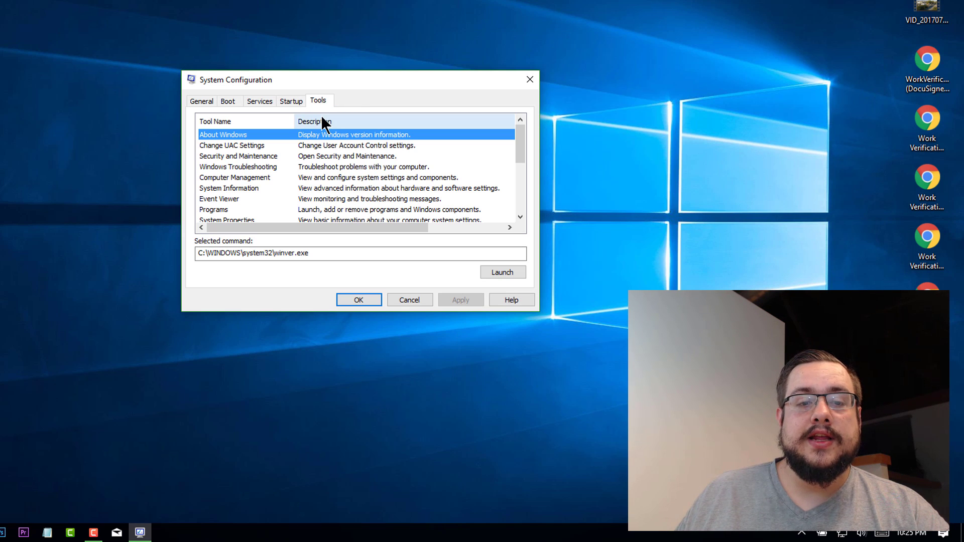
scroll(351, 150, "down", 3)
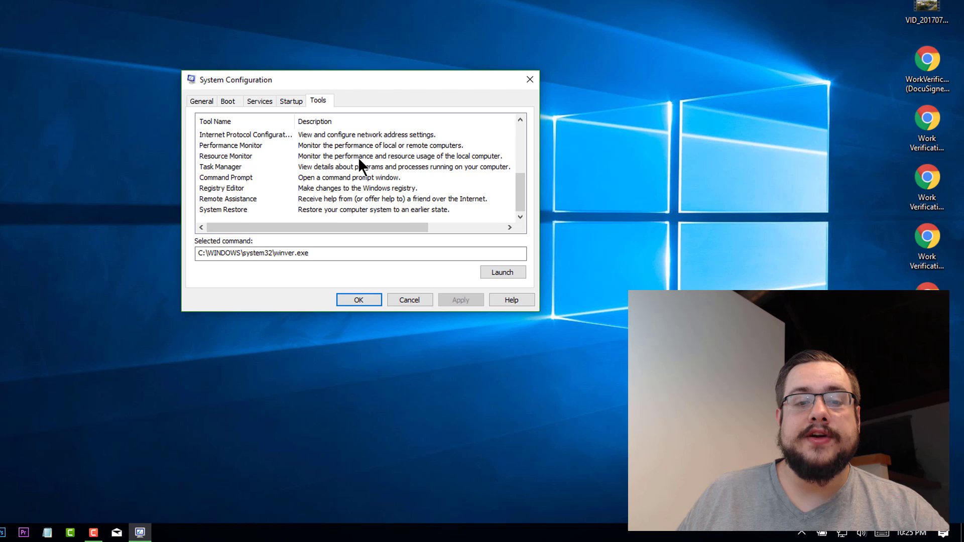
scroll(358, 159, "up", 3)
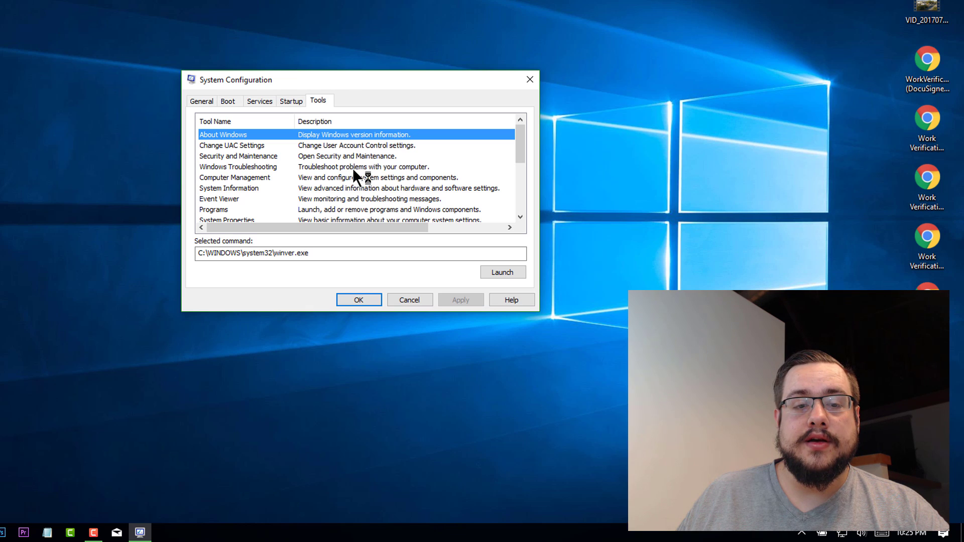
double_click(254, 189)
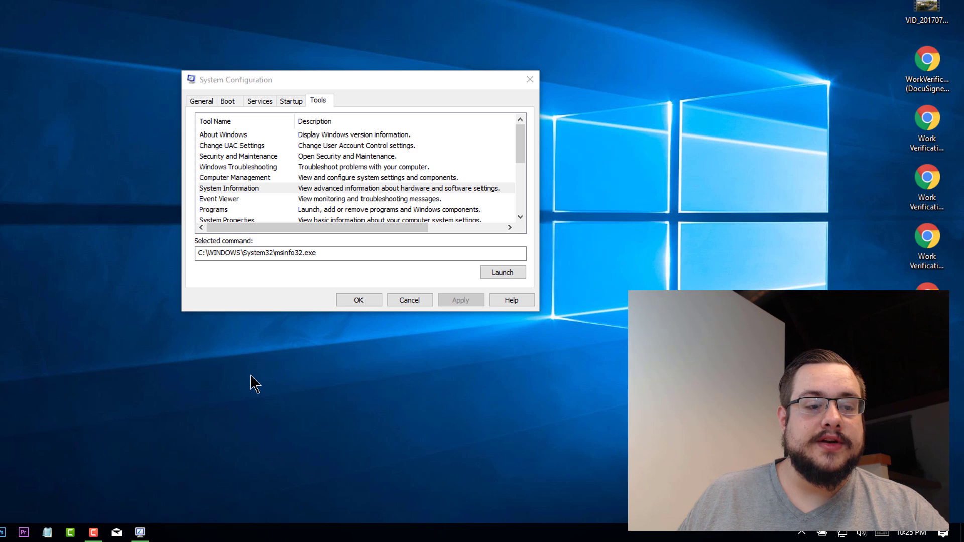
Select Command Prompt in the tools list so cmd.exe is the chosen command.
scroll(348, 188, "down", 4)
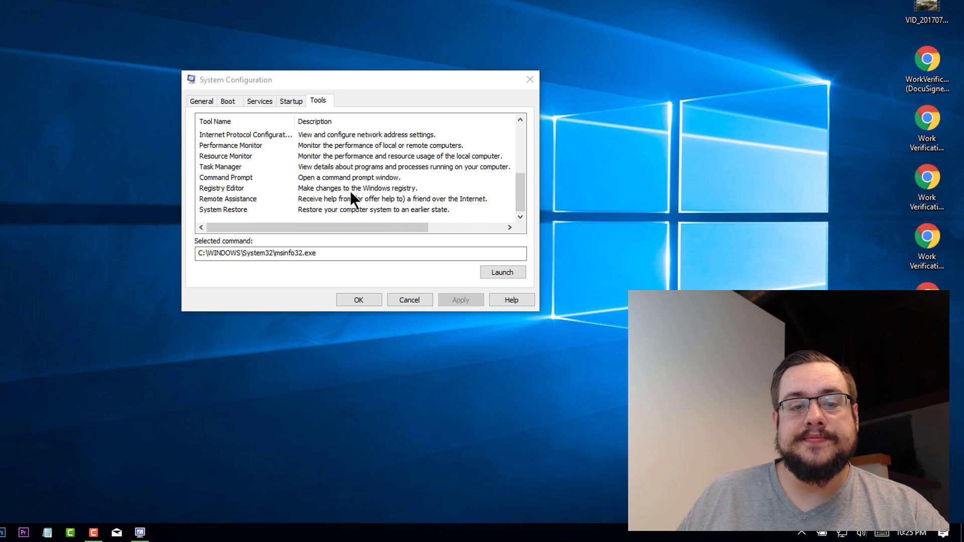
scroll(349, 191, "up", 4)
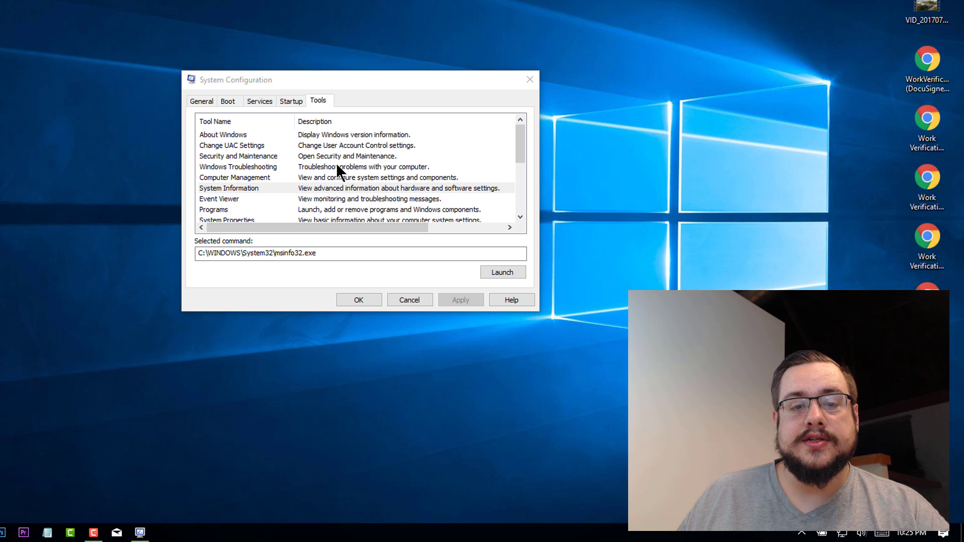
scroll(336, 161, "down", 4)
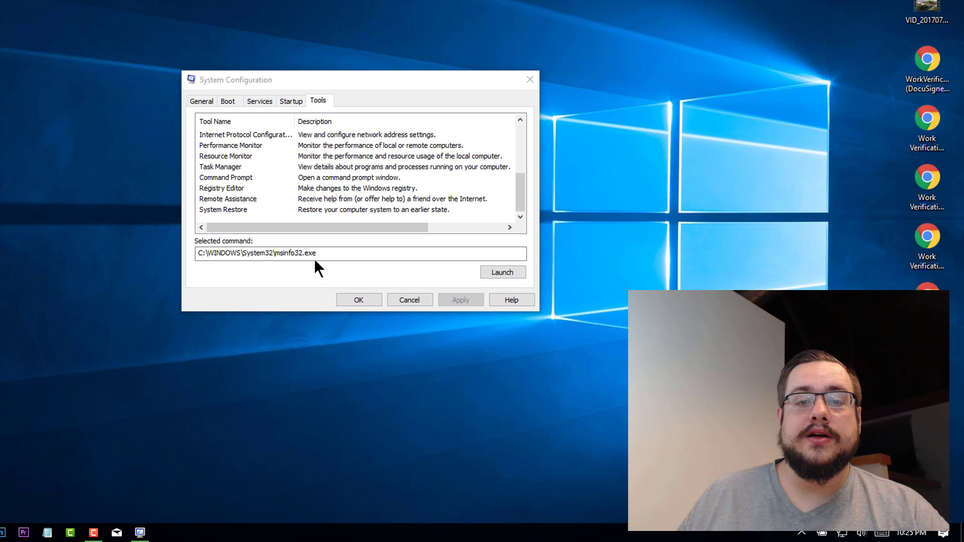
left_click(302, 177)
scroll(319, 177, "up", 3)
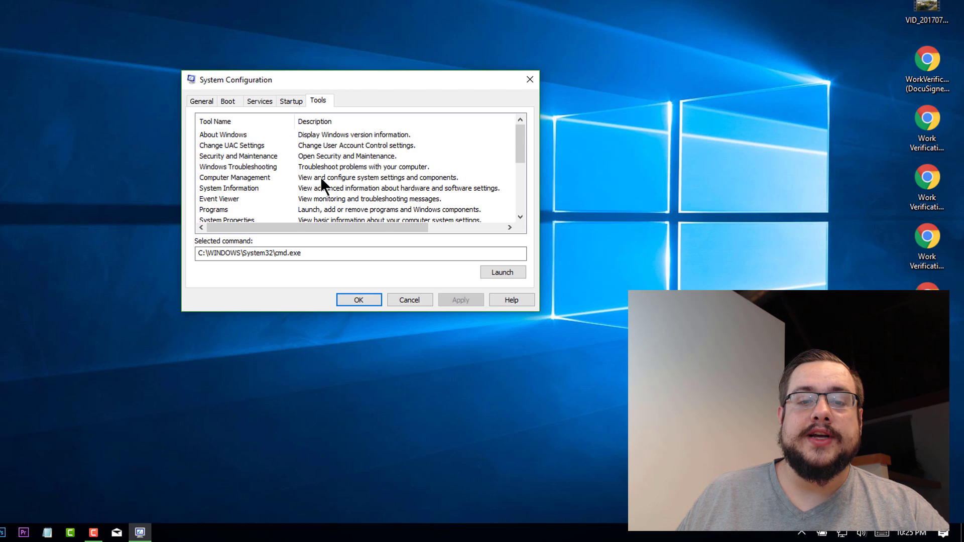
Revisit the General and Services tabs, then reopen Task Manager from the Startup tab.
left_click(201, 100)
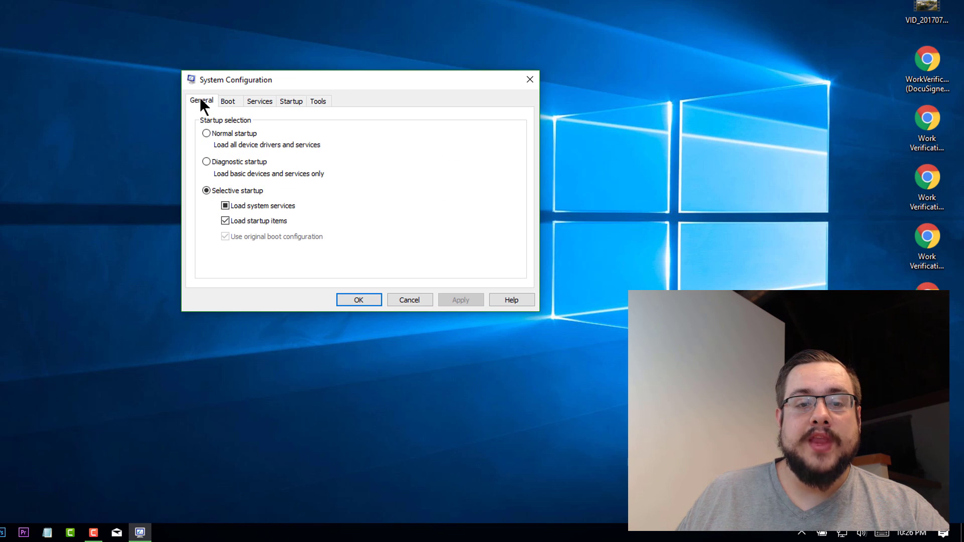
left_click(253, 98)
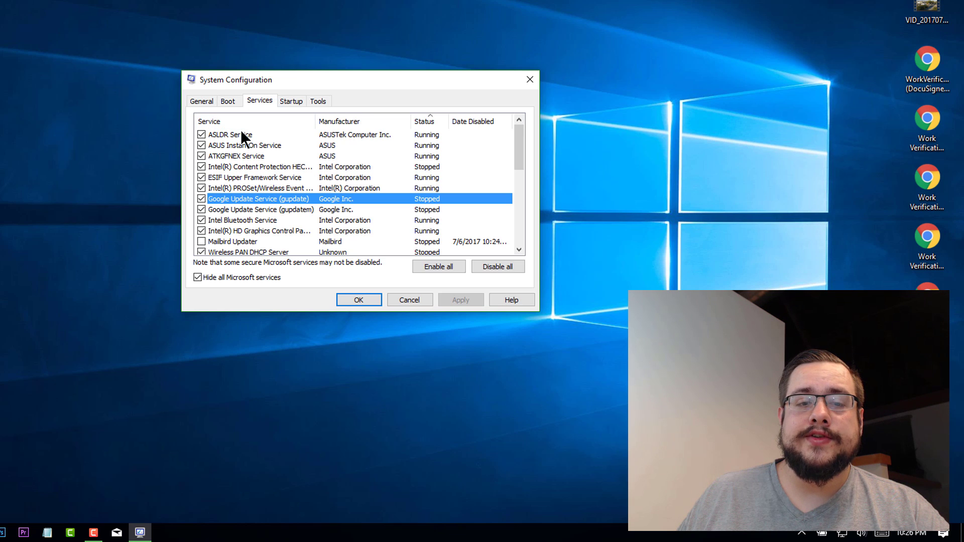
scroll(271, 153, "down", 5)
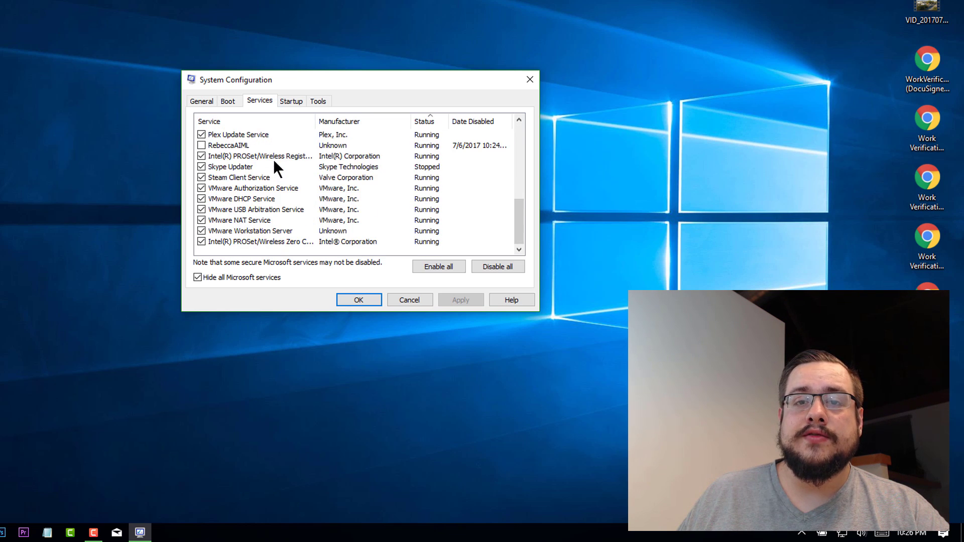
scroll(276, 159, "up", 5)
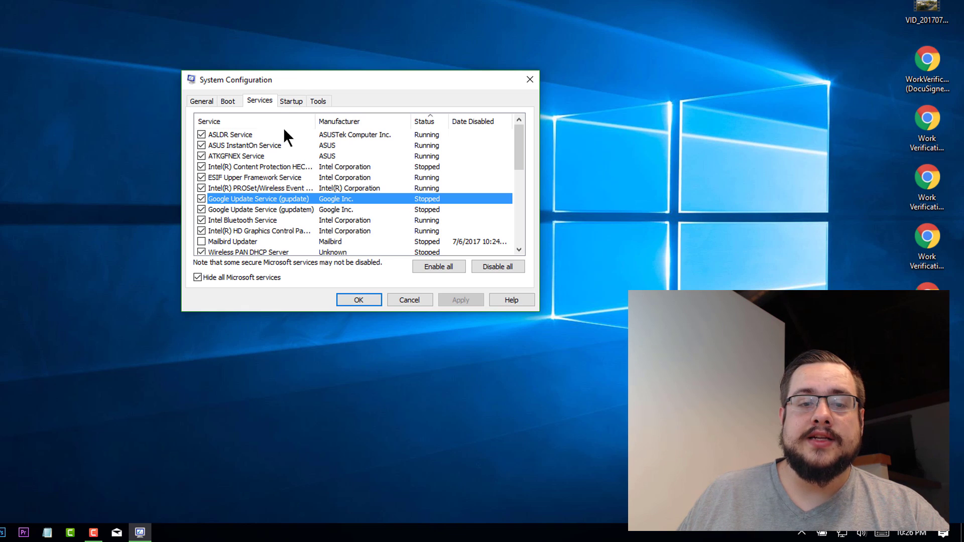
left_click(297, 101)
left_click(354, 139)
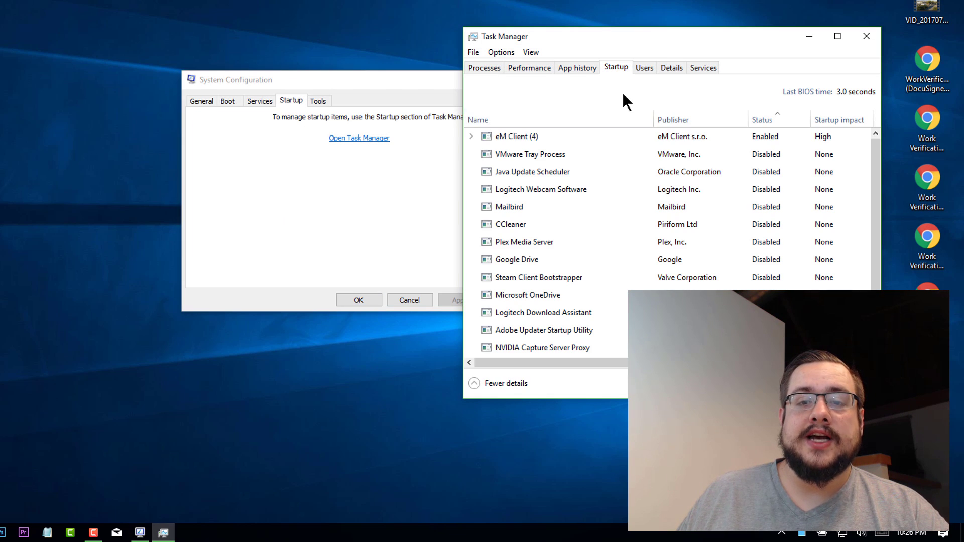